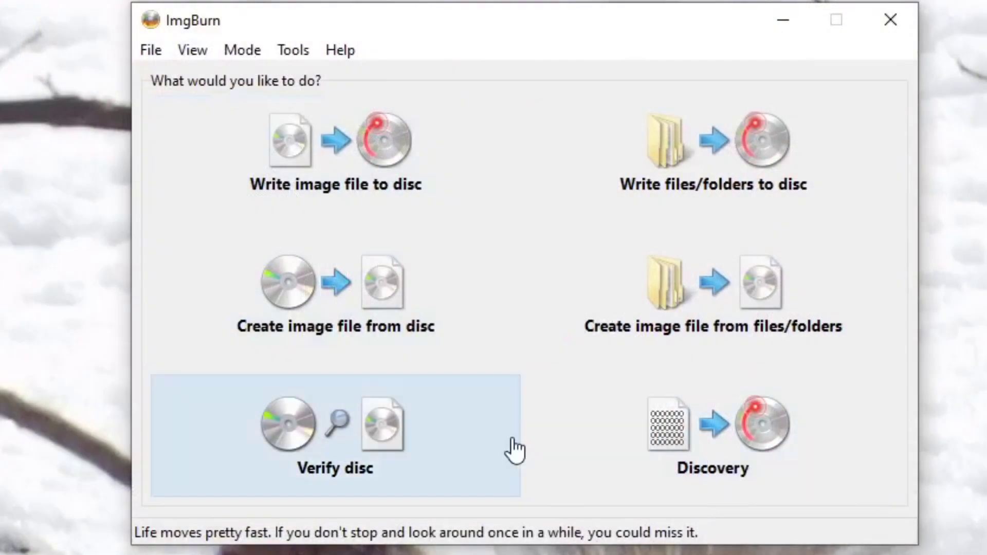
Create a BIN image file from the DRIVER2 disc in the E: drive
click(379, 309)
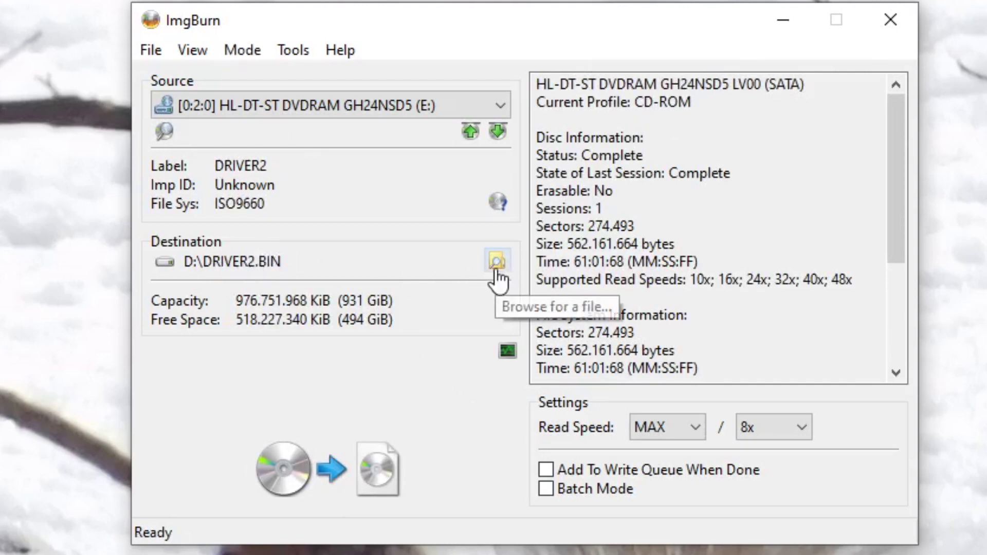
click(337, 479)
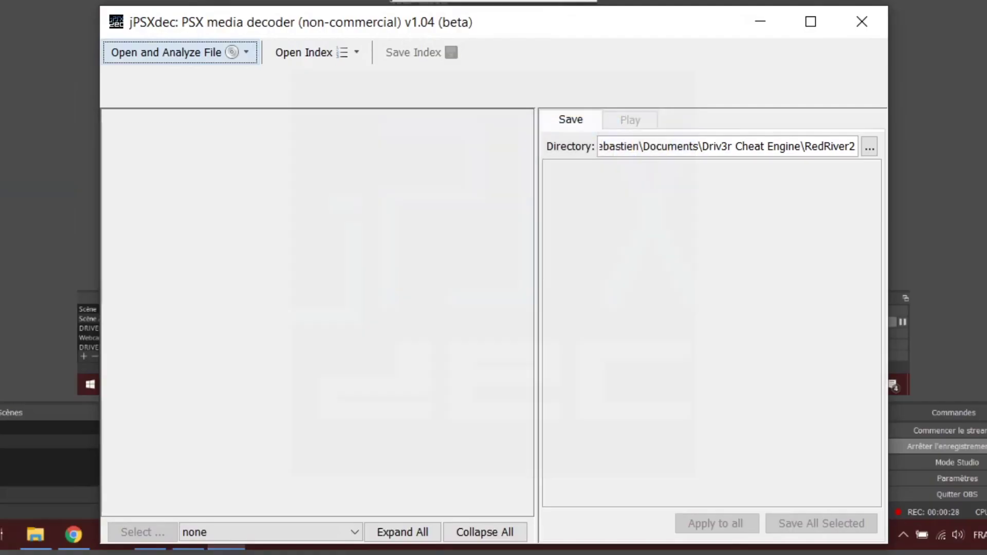
Switch to jPSXdec and open and analyze DRIVER2.BIN from the RedRiver2Tutorial folder
click(227, 60)
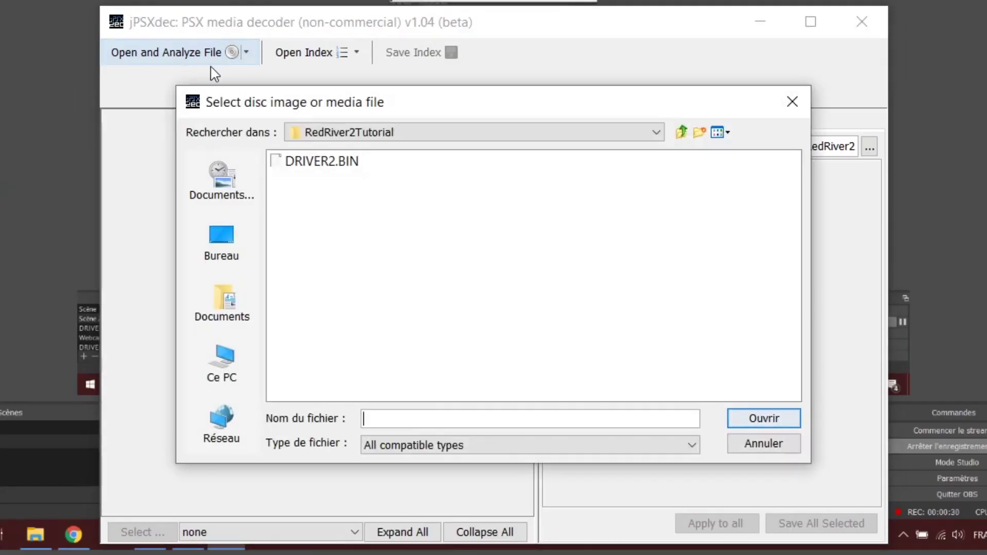
click(337, 163)
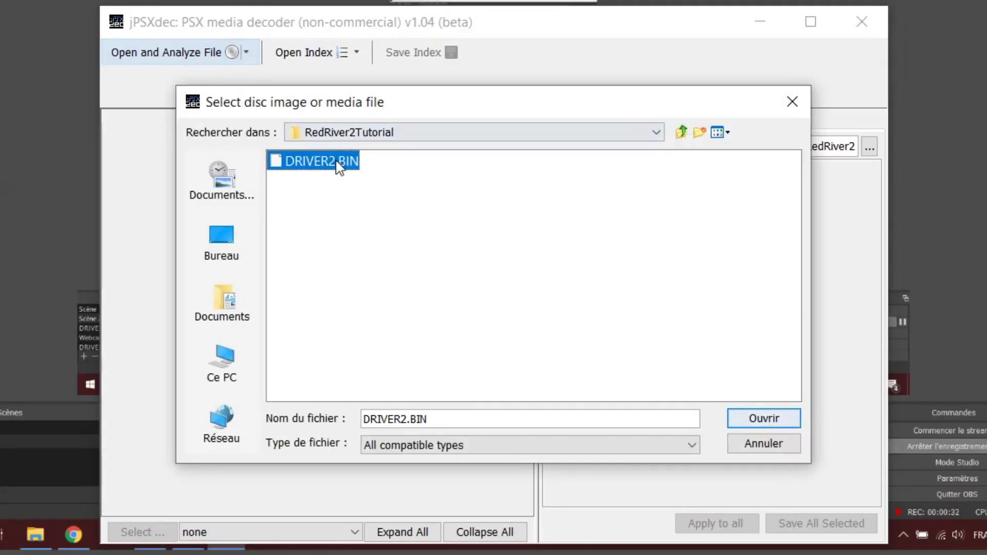
click(764, 419)
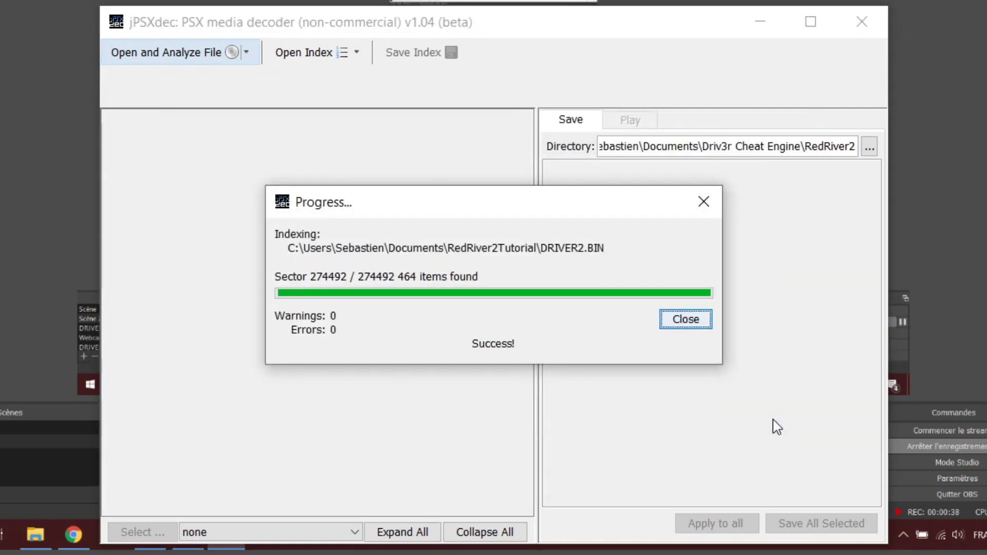
click(708, 327)
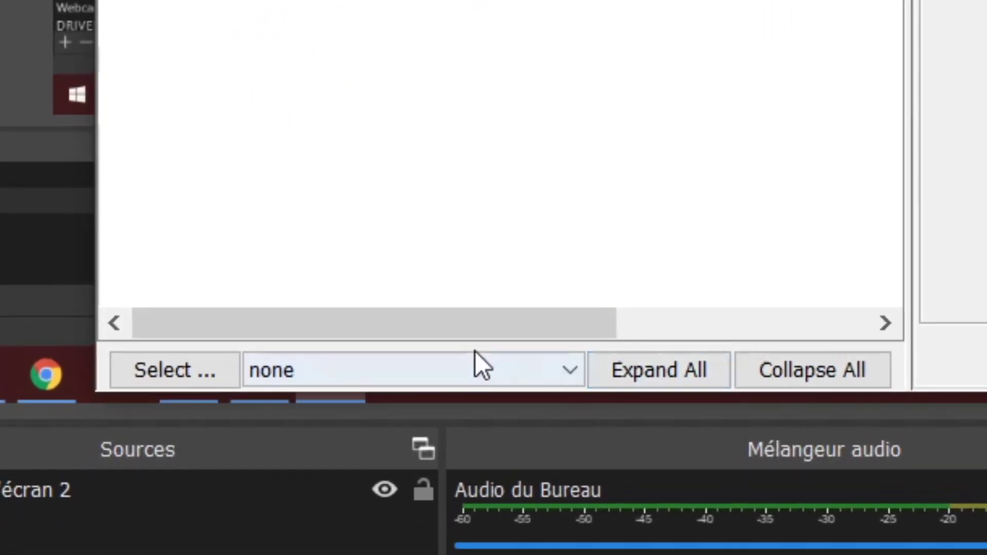
Select all Files among the indexed items of the disc image
click(320, 375)
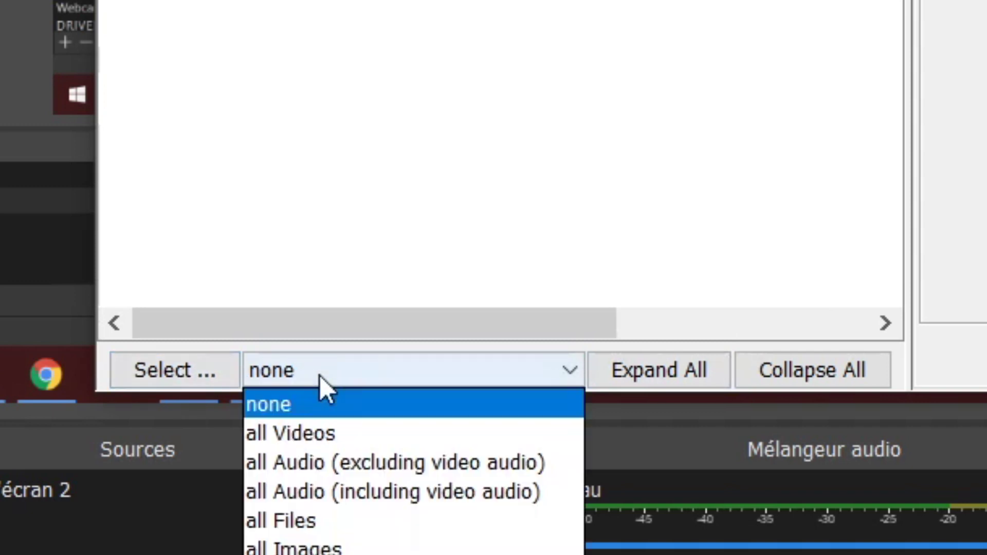
click(304, 525)
click(198, 373)
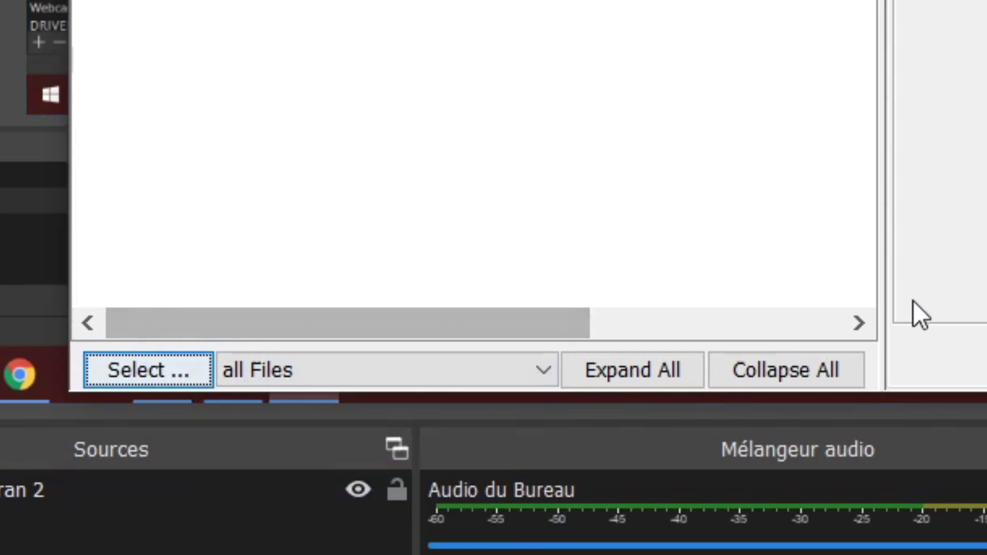
Save all the selected disc files, reviewing the list of files before starting the extraction
click(796, 361)
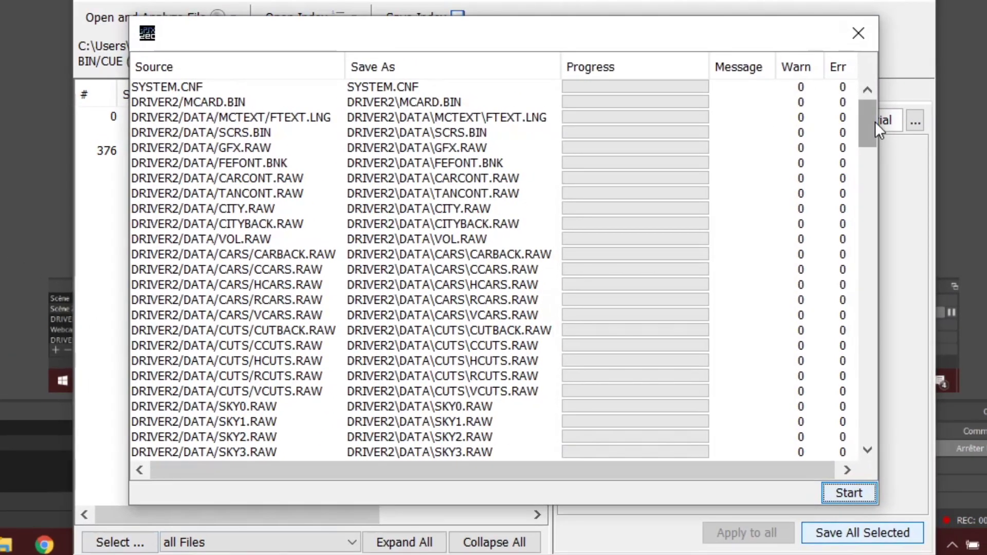
drag(875, 121, 841, 451)
drag(867, 417, 819, 95)
click(843, 492)
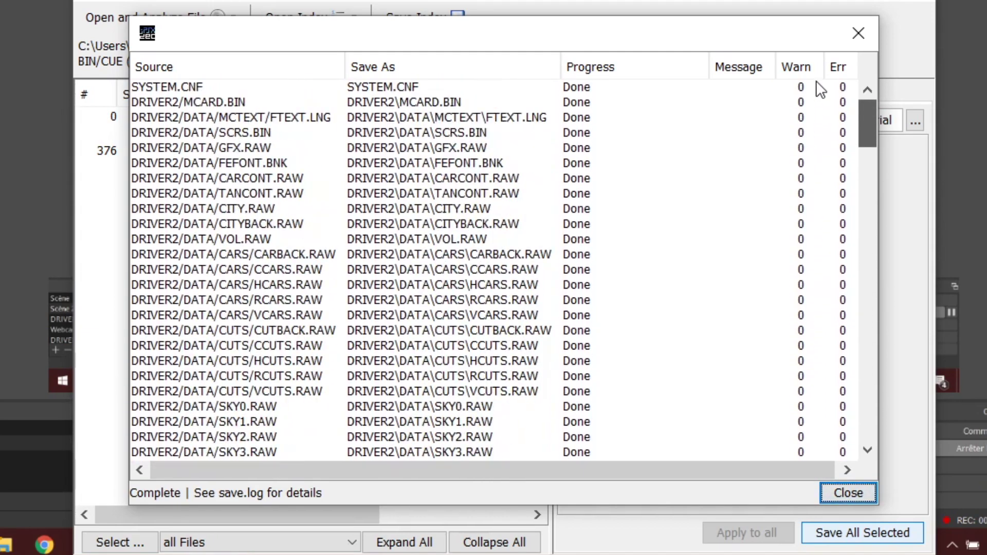
click(847, 493)
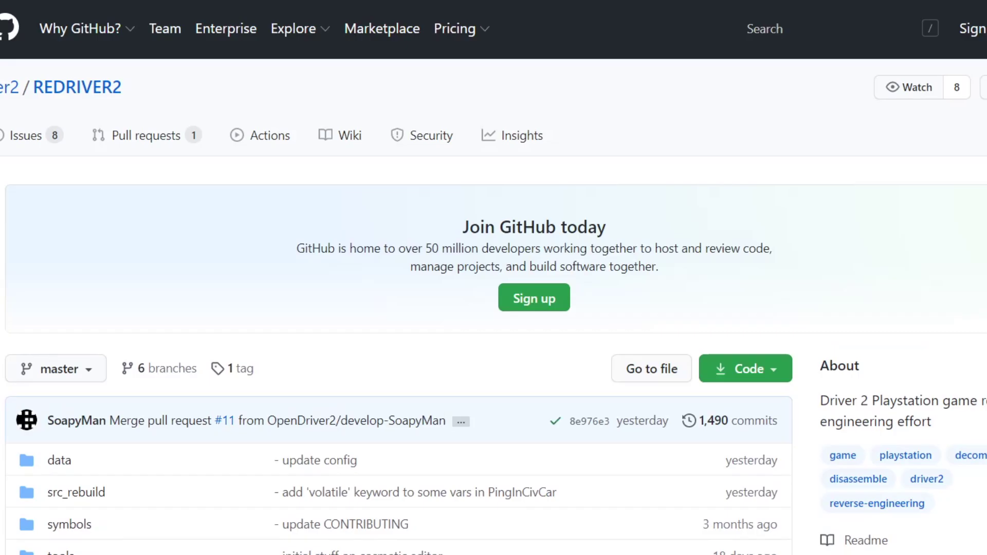
Open the Windows build page on AppVeyor through the build badge in the REDRIVER2 GitHub readme
scroll(494, 309, down, 3)
scroll(494, 278, down, 7)
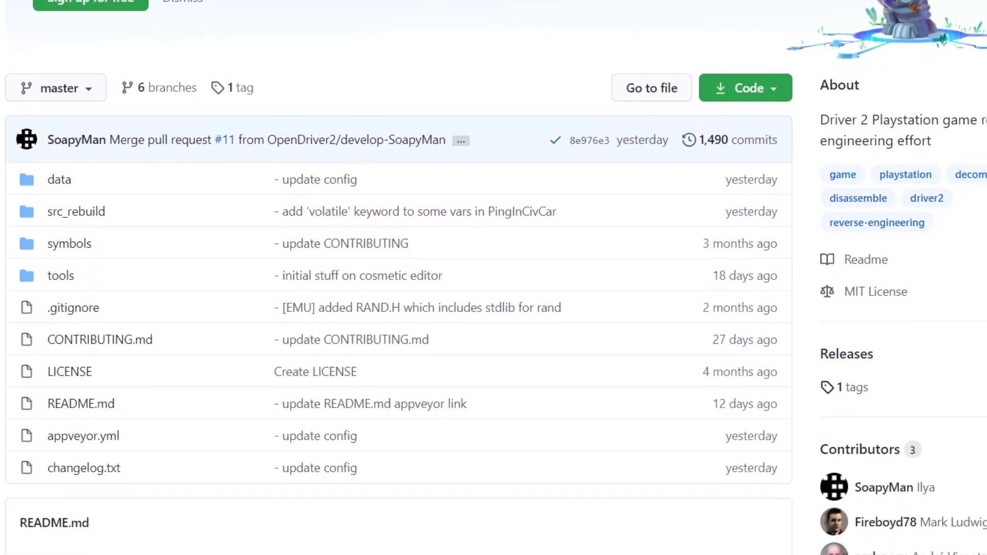
scroll(165, 256, down, 2)
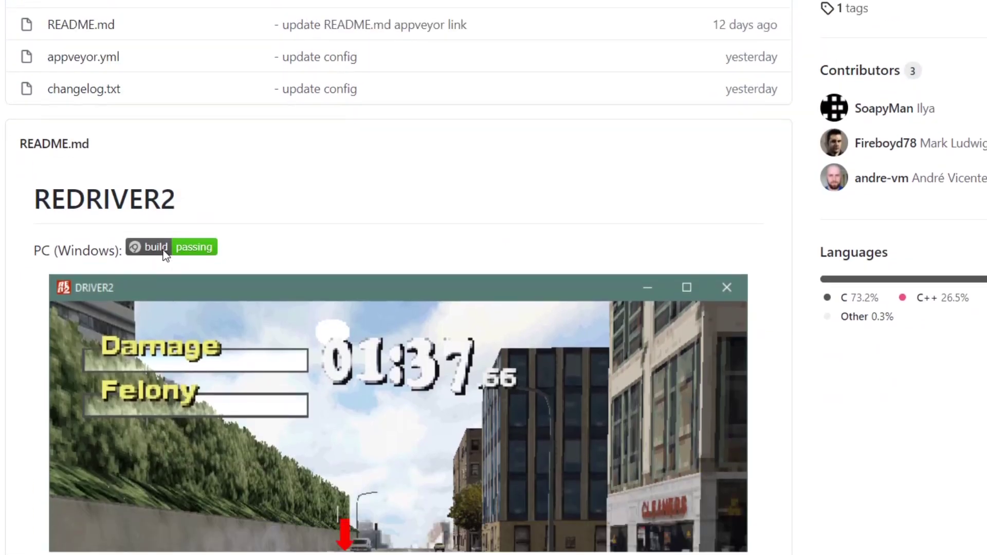
click(164, 251)
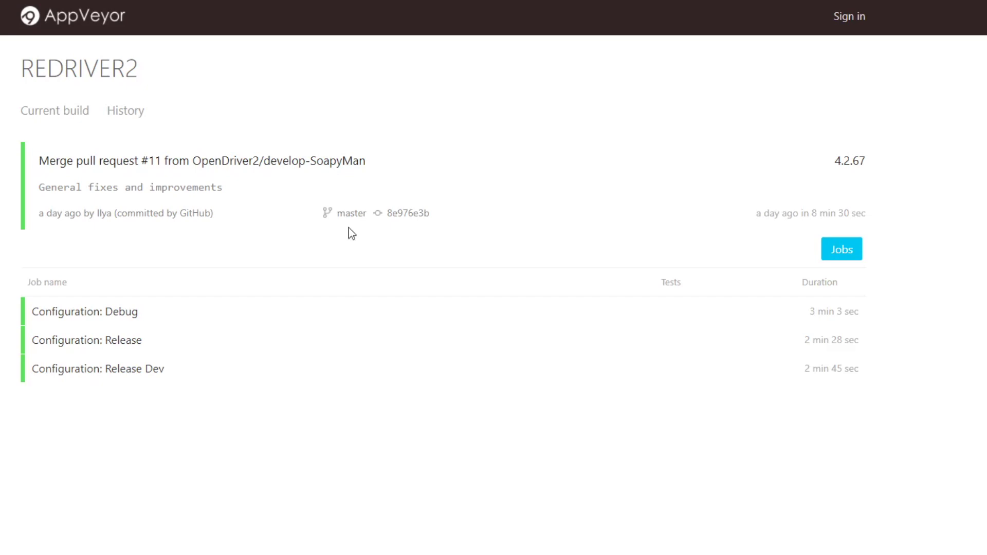
Download the REDRIVER2_Release Dev.zip artifact of the Release Dev configuration
click(105, 374)
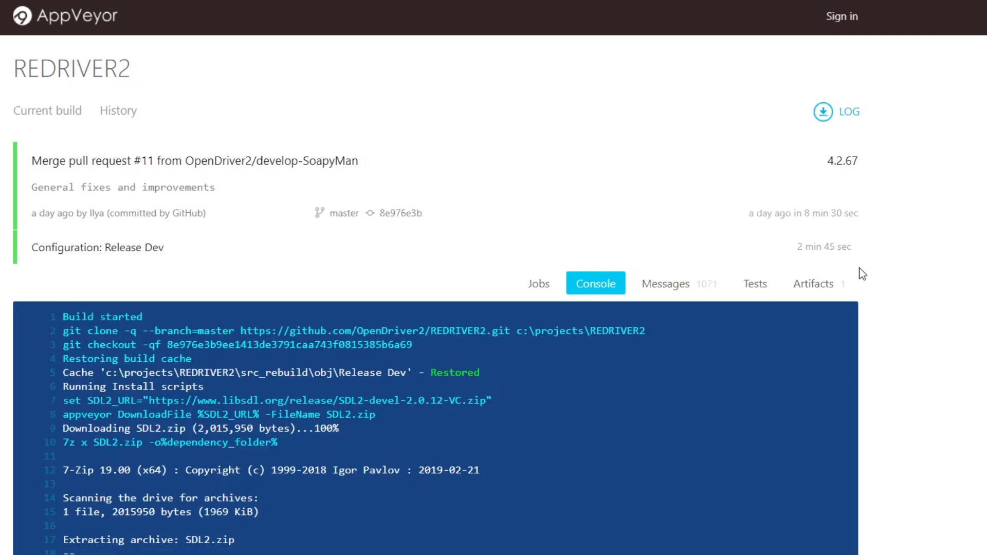
click(799, 284)
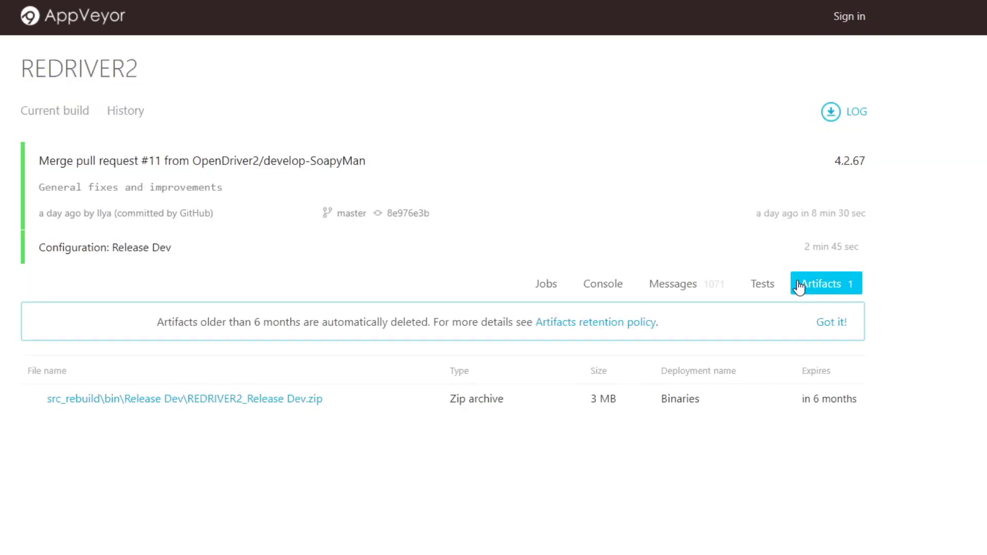
click(258, 401)
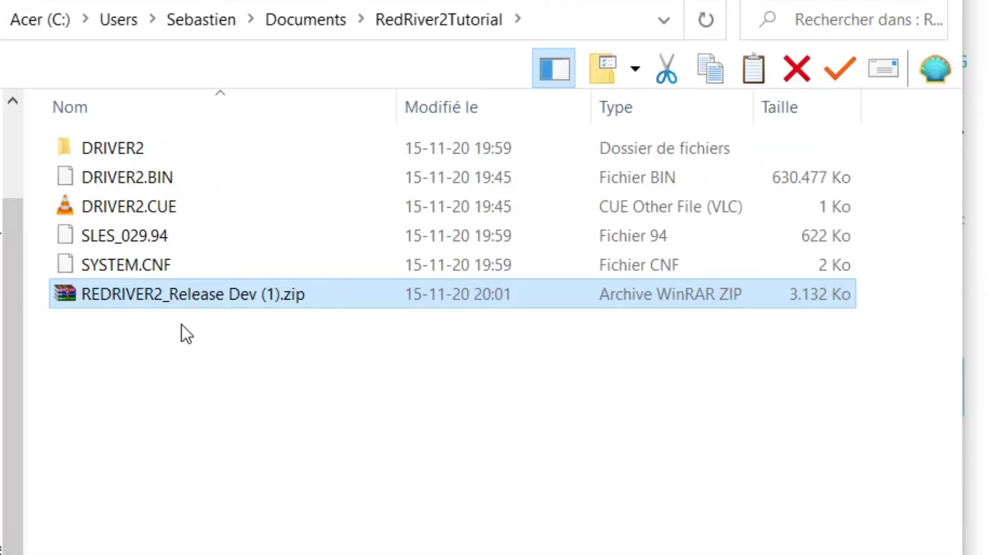
Extract REDRIVER2_Release Dev (1).zip directly into the RedRiver2Tutorial folder
right_click(181, 299)
click(260, 301)
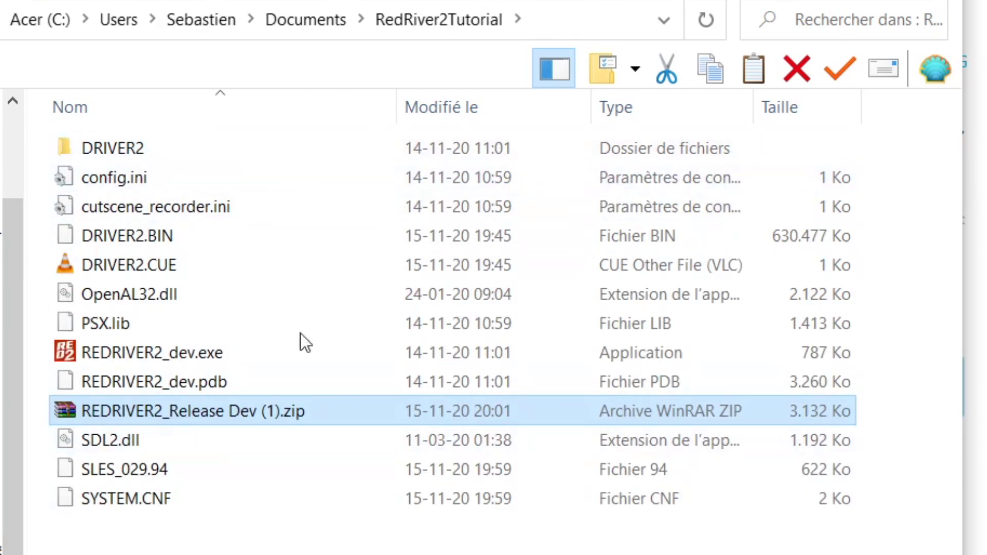
click(312, 527)
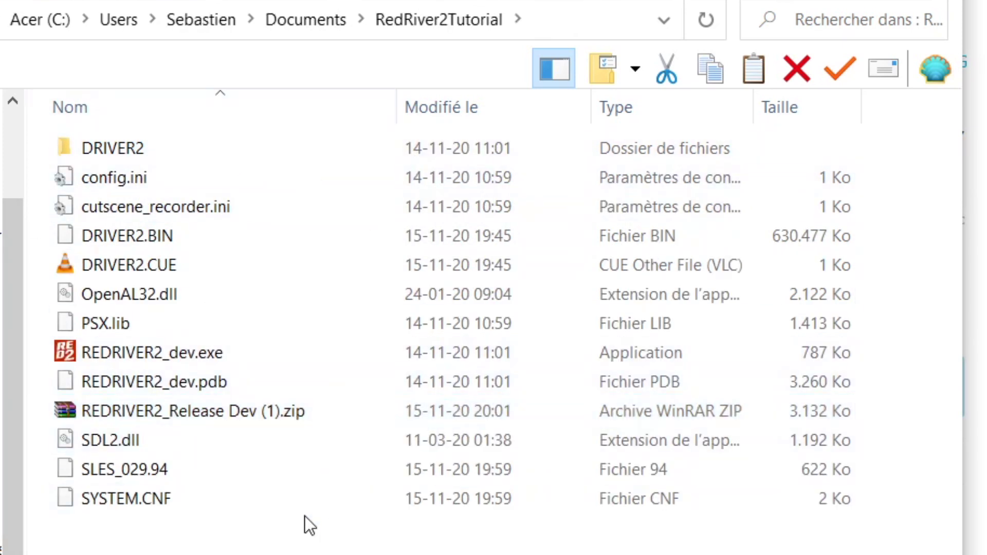
Launch REDRIVER2_dev.exe and start a free ride in Chicago with the first car offered
double_click(194, 354)
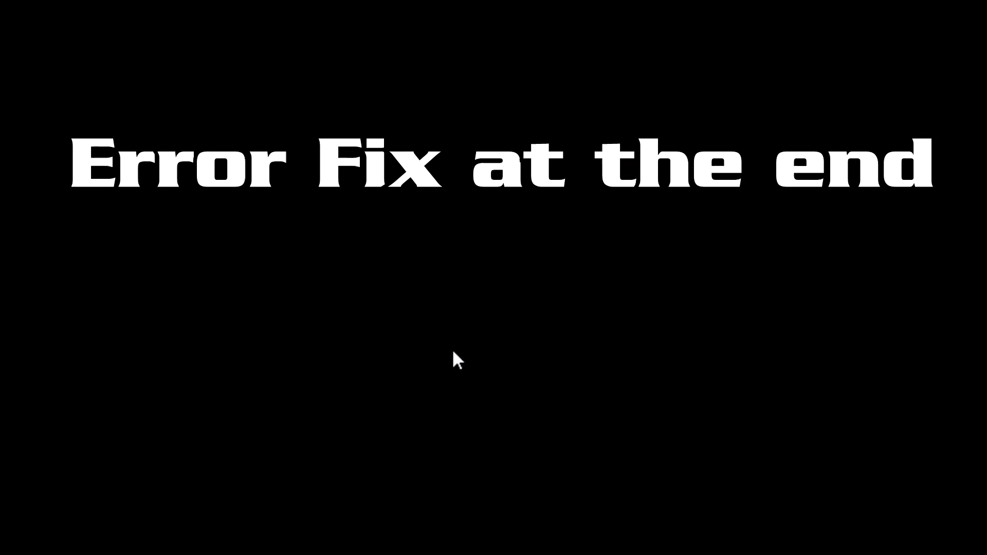
key(Down)
key(Down)
key(Down)
key(Down)
key(Down)
key(Up)
key(Up)
key(Up)
key(Up)
key(Return)
key(Down)
key(Up)
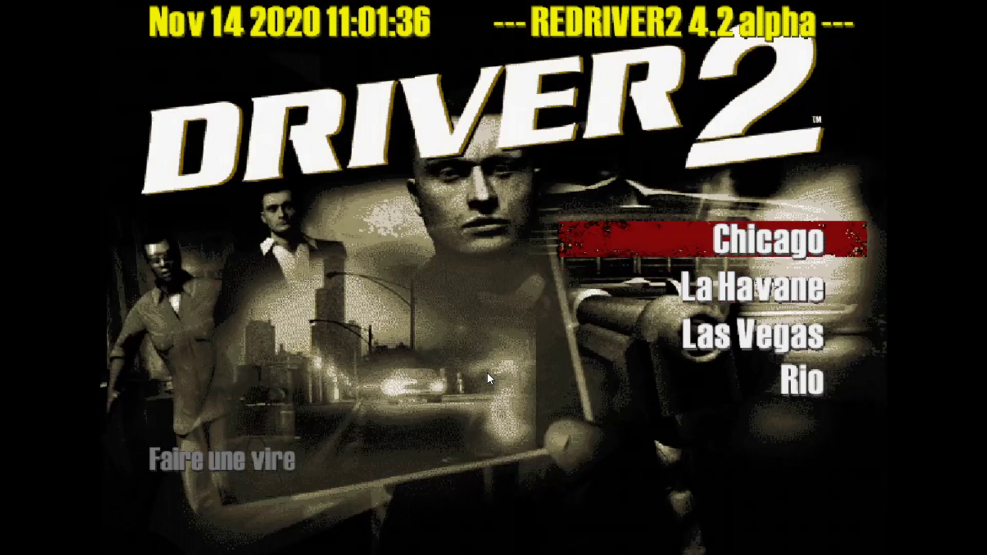
key(Return)
key(Down)
key(Return)
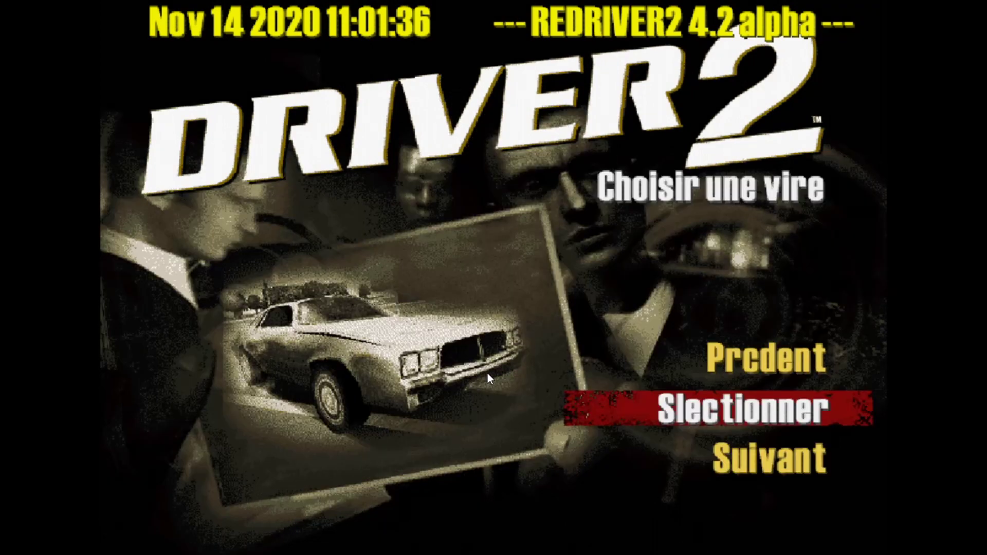
key(Return)
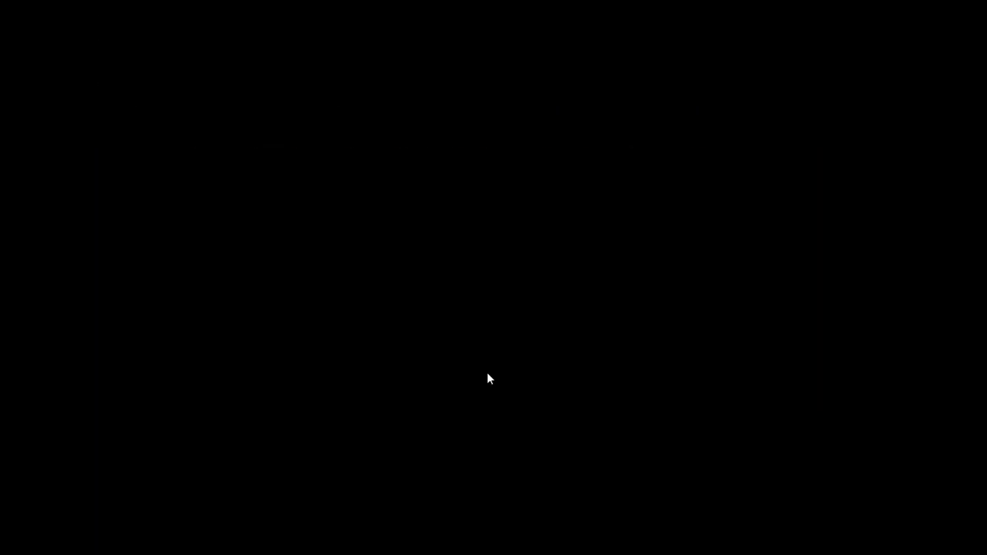
key(Up)
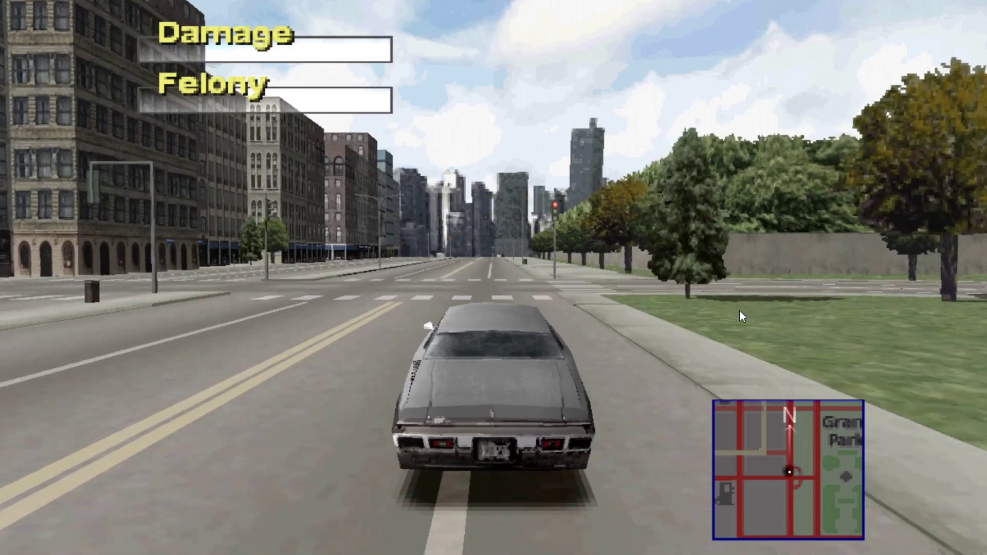
key(Left)
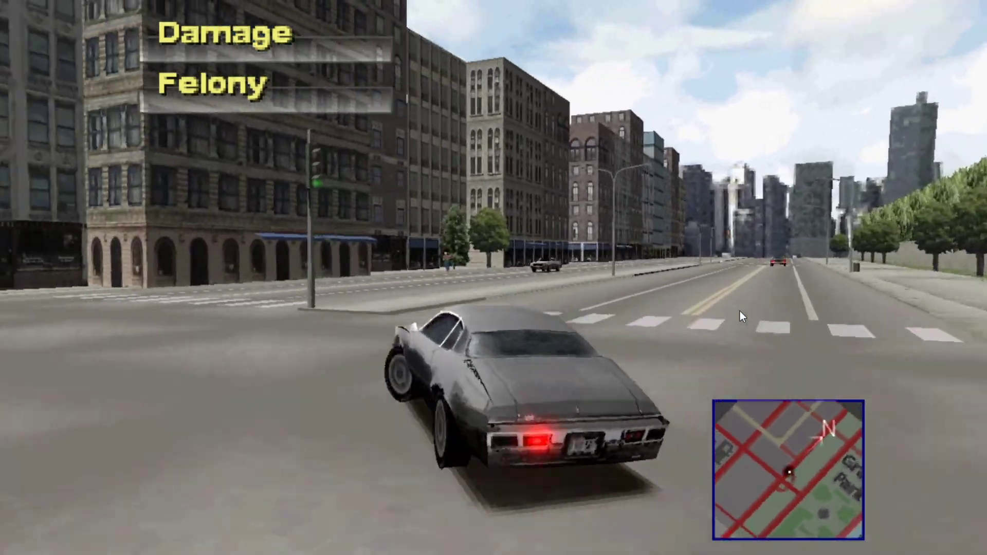
key(Left)
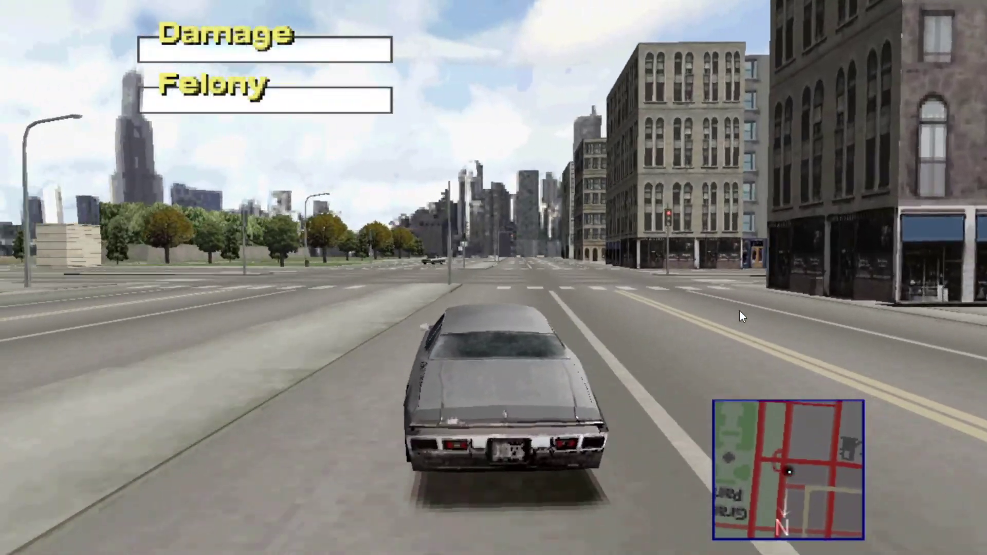
key(Up)
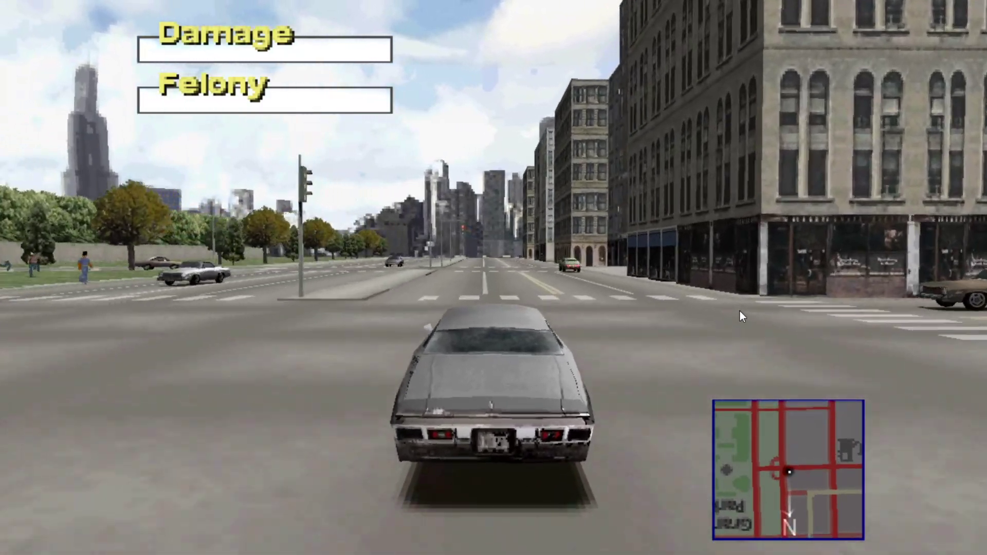
key(Up)
key(Up)
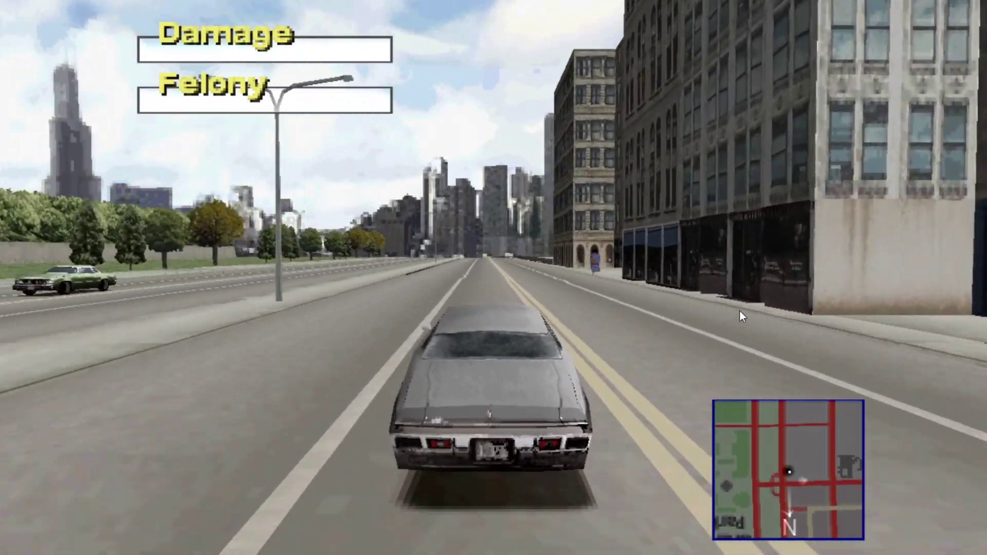
key(Down)
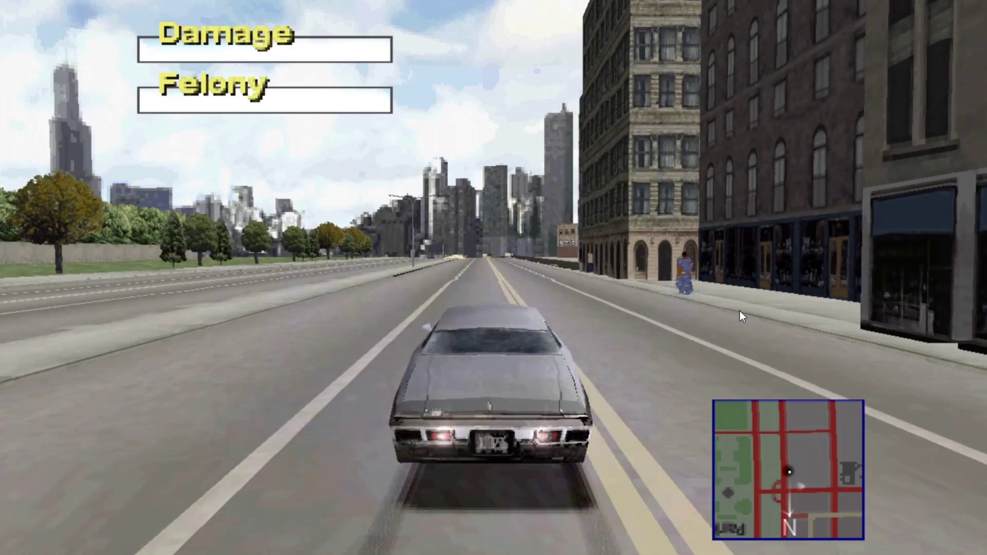
key(Up)
key(Right)
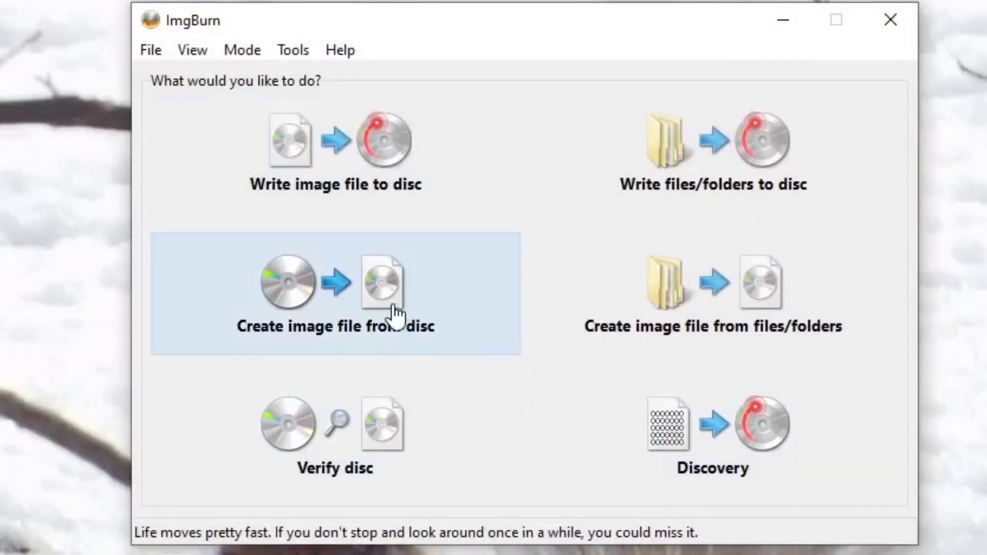
Choose image creation from disc in ImgBurn, and analyze DRIVER2.BIN from the RedRiver2Tutorial folder in jPSXdec
click(394, 307)
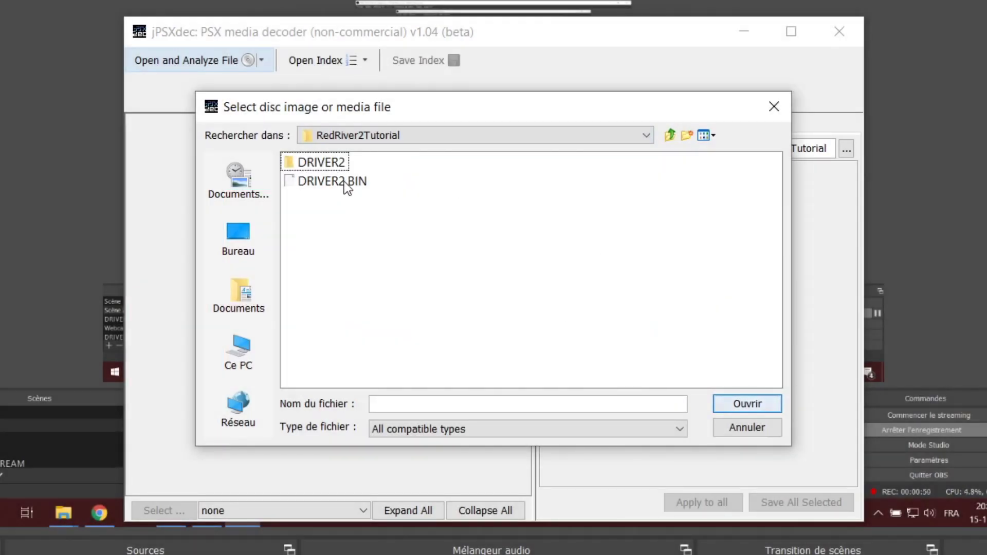
click(344, 181)
click(747, 404)
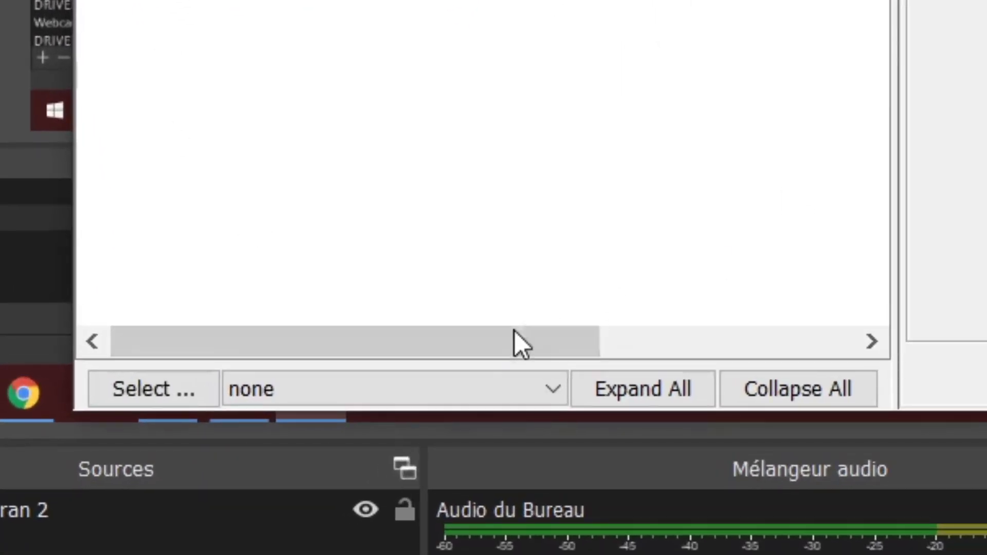
Select all videos and all audio excluding video audio from the disc index
click(454, 426)
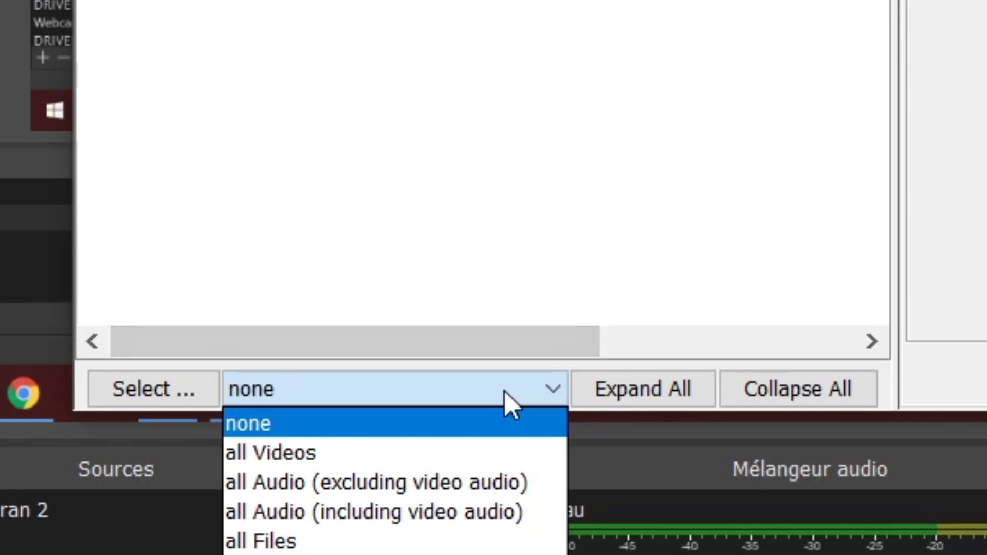
click(402, 456)
click(128, 398)
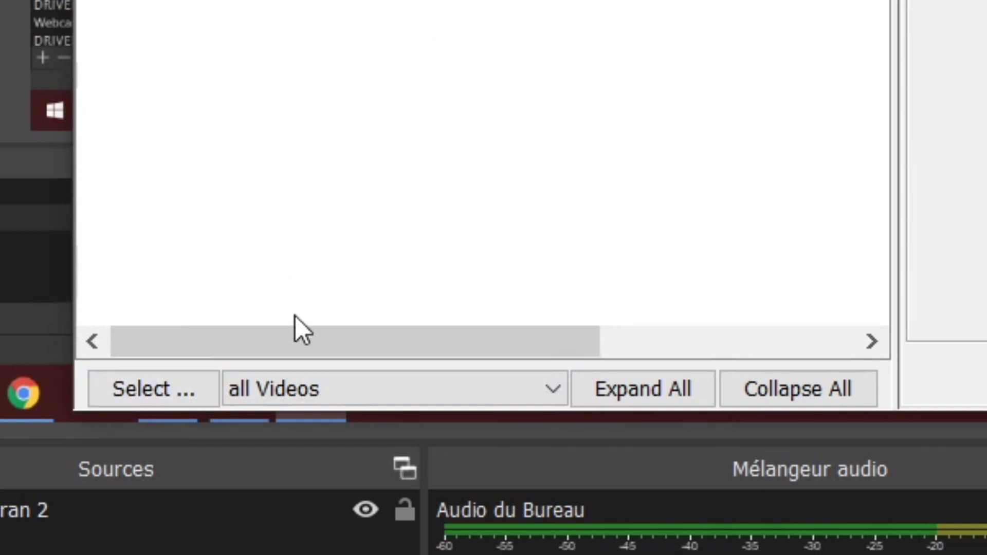
click(371, 398)
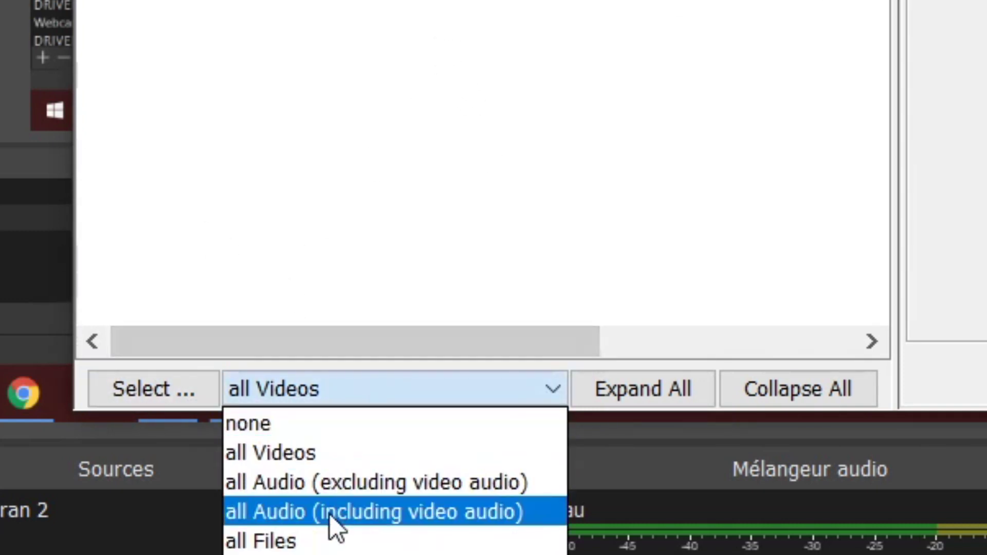
click(338, 482)
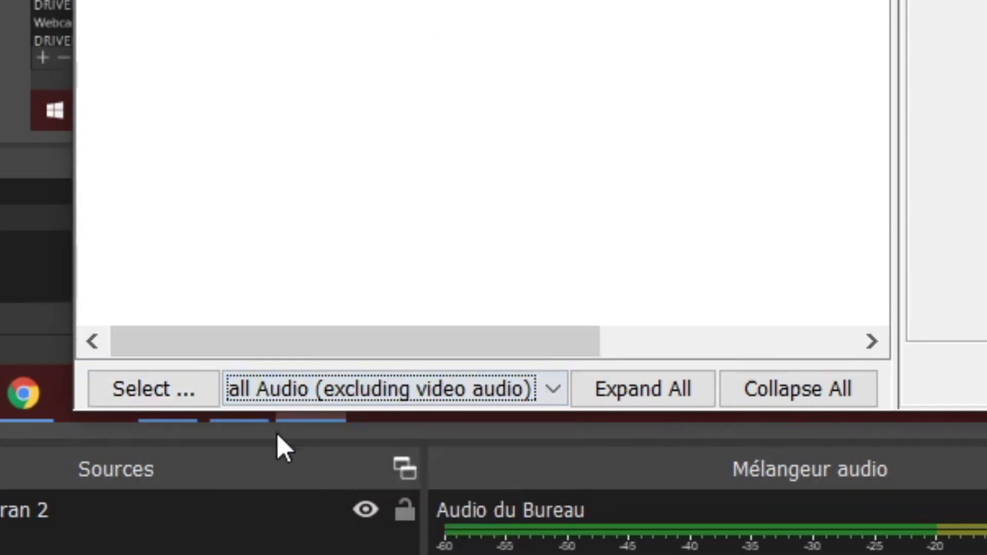
click(156, 397)
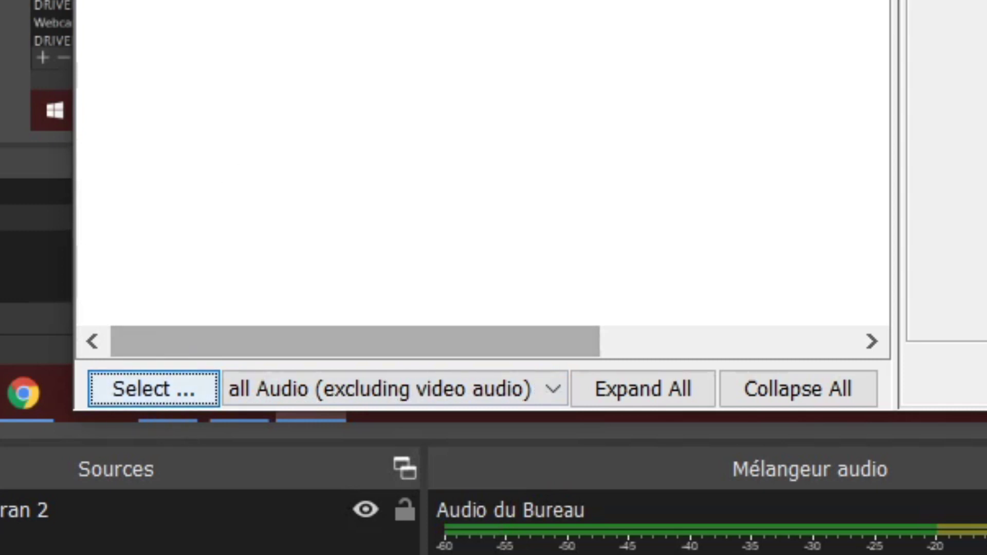
Save all the selected XA audio and FMV video items, checking the list before starting the export
click(839, 380)
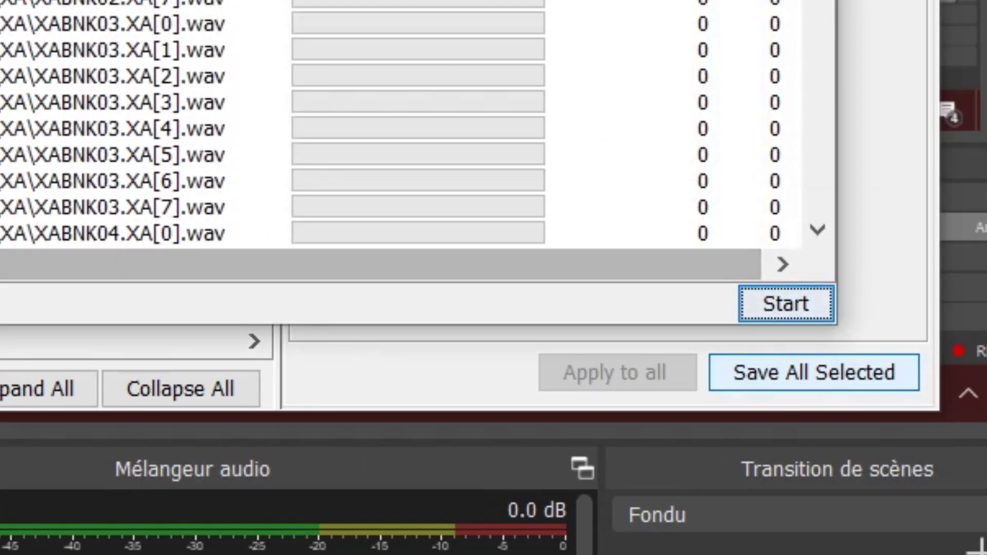
scroll(761, 47, down, 8)
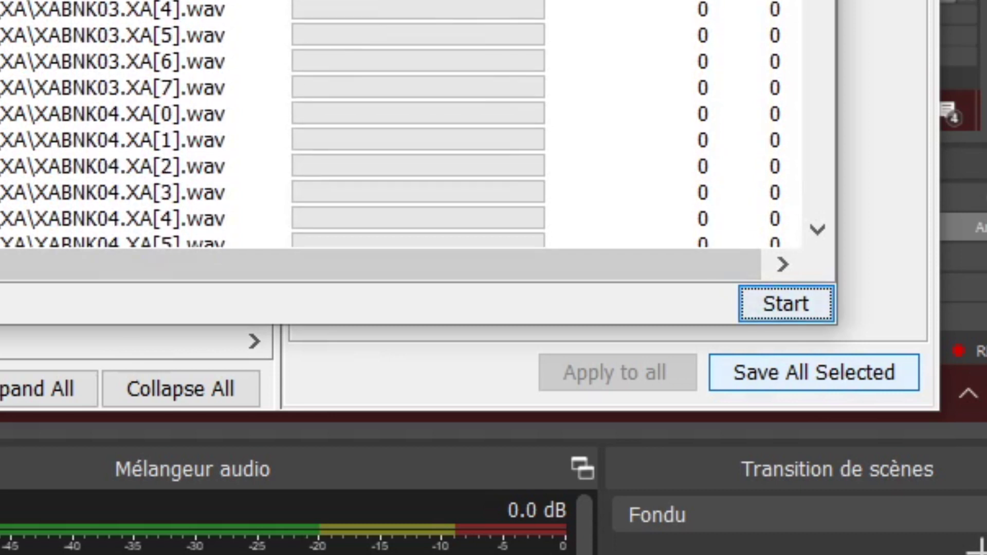
scroll(761, 47, down, 1)
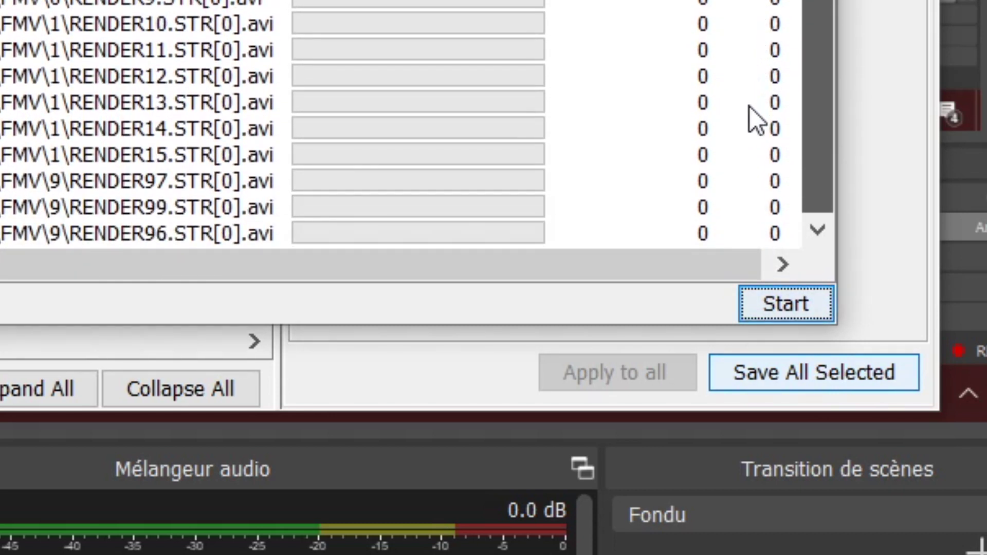
scroll(749, 122, up, 8)
click(786, 294)
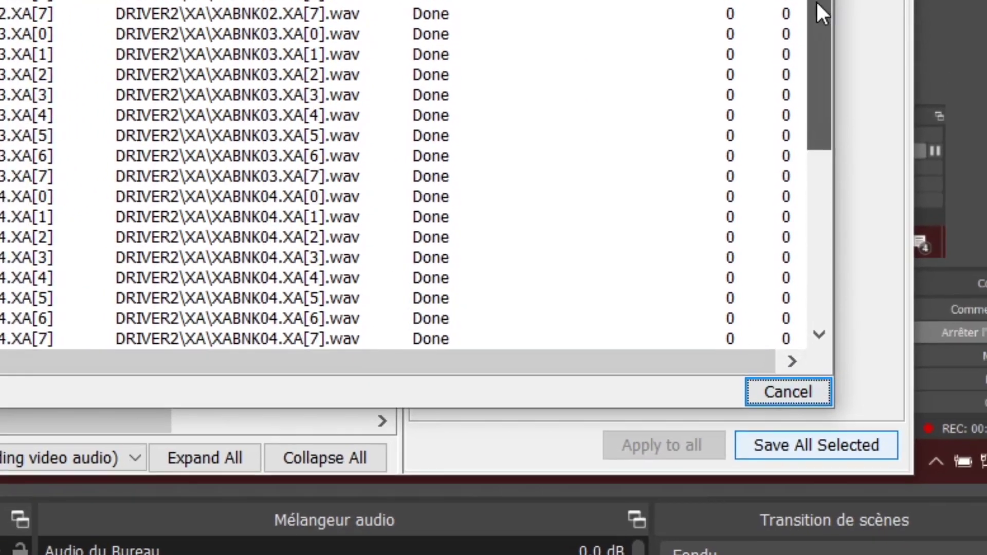
drag(818, 1, 794, 81)
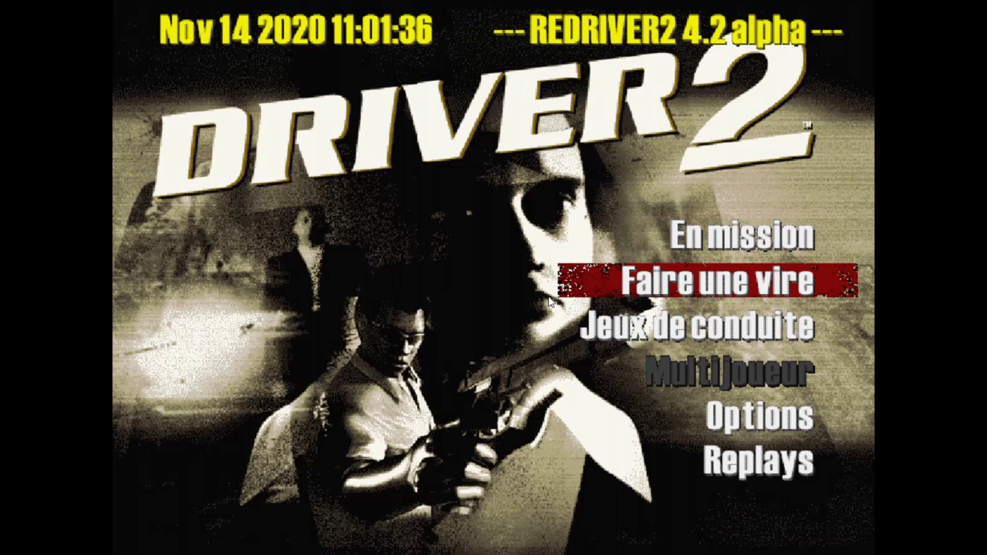
Play the Chicago cutscene "The morgue" from the game's mission cinematics
key(Up)
key(Return)
key(Down)
key(Down)
key(Down)
key(Return)
key(Down)
key(Up)
key(Return)
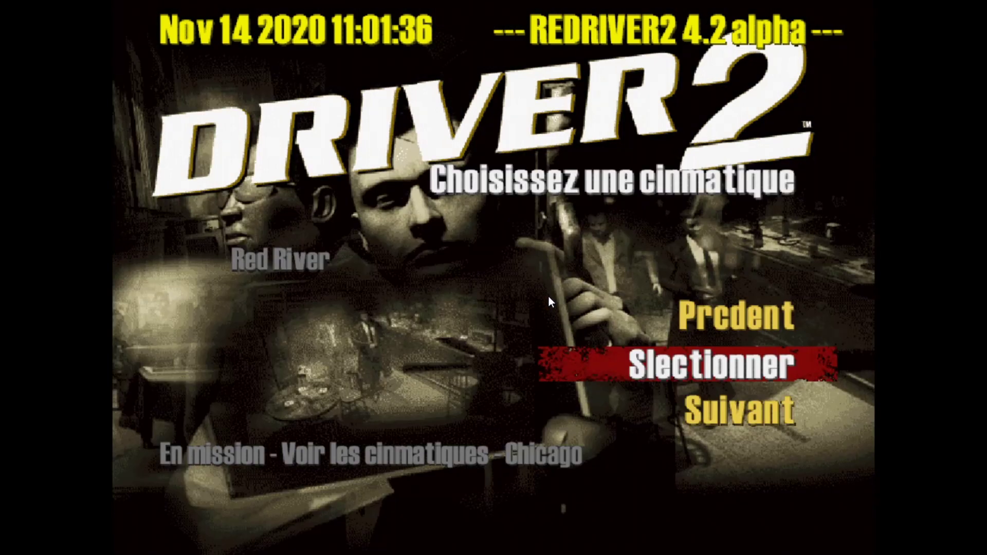
key(Down)
key(Return)
key(Up)
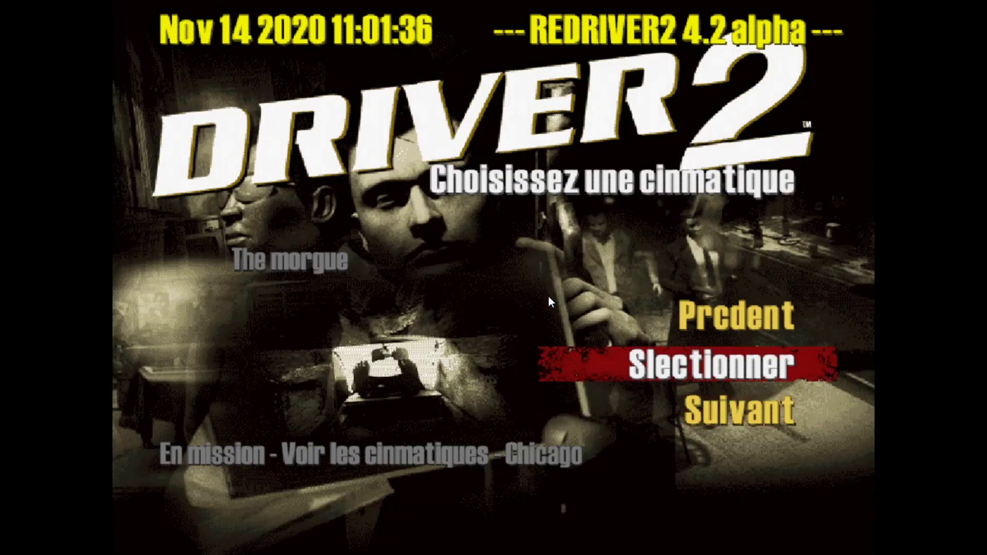
key(Return)
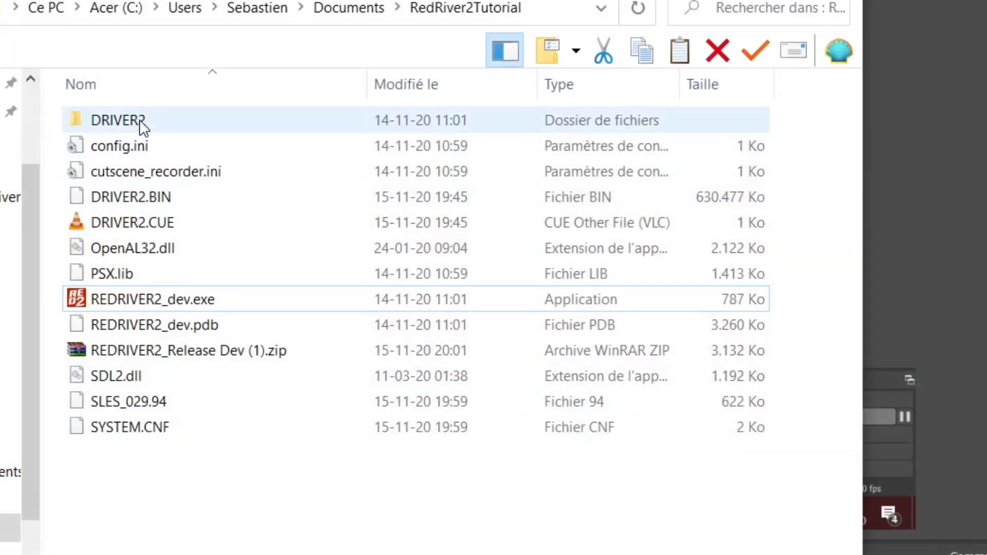
Rename SPLASH1P.TIM in the DRIVER2\GFX folder as SPLASH1N.TIM and return to the DRIVER2 folder
double_click(140, 119)
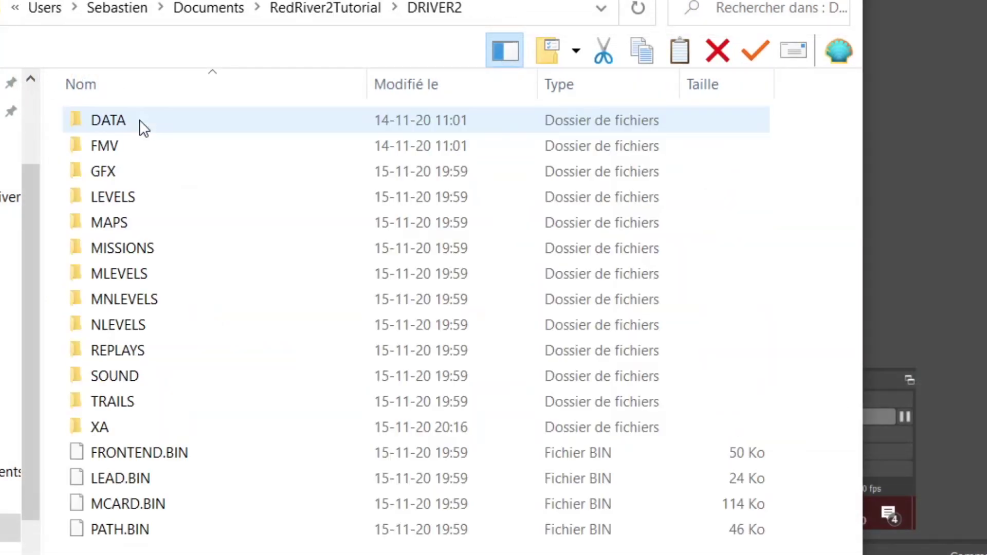
double_click(126, 174)
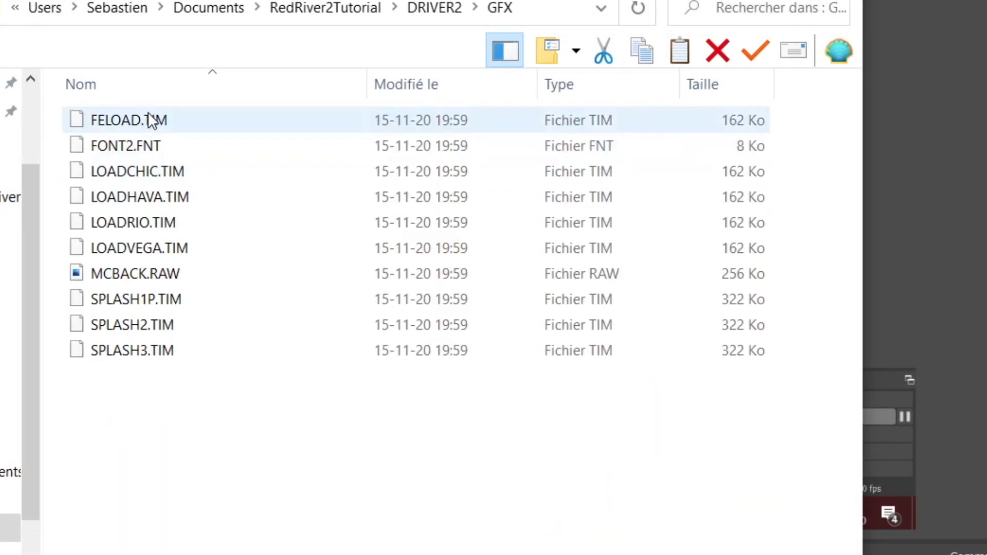
click(165, 299)
click(165, 298)
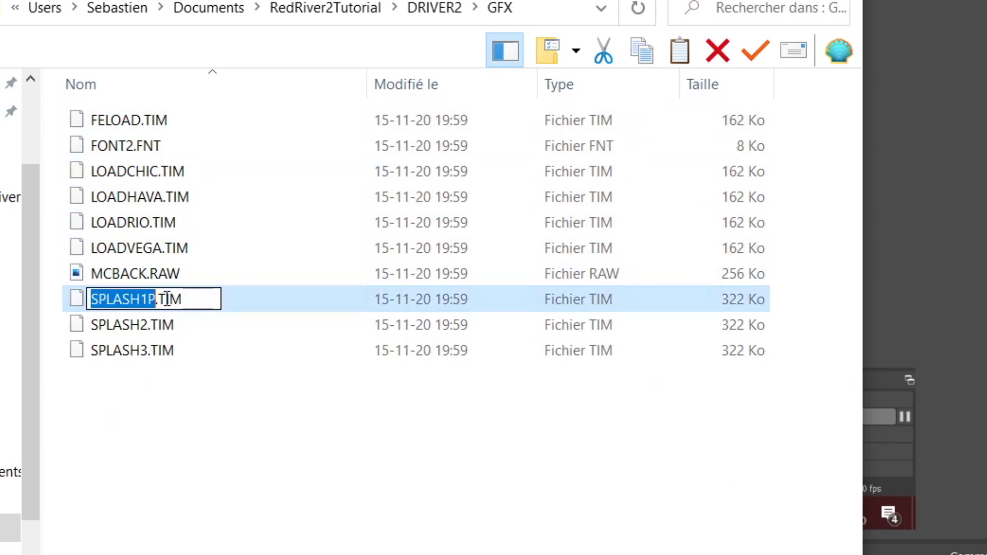
click(165, 299)
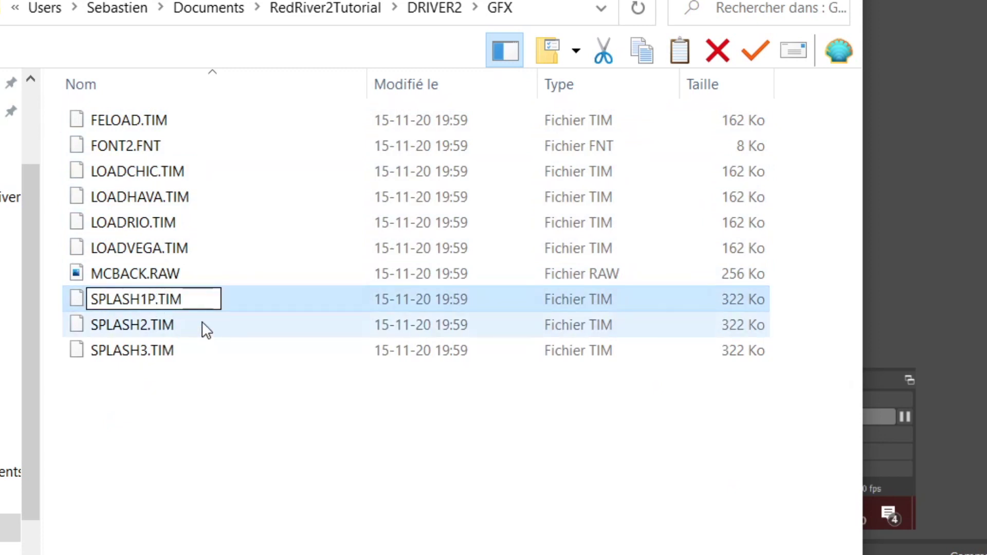
key(Return)
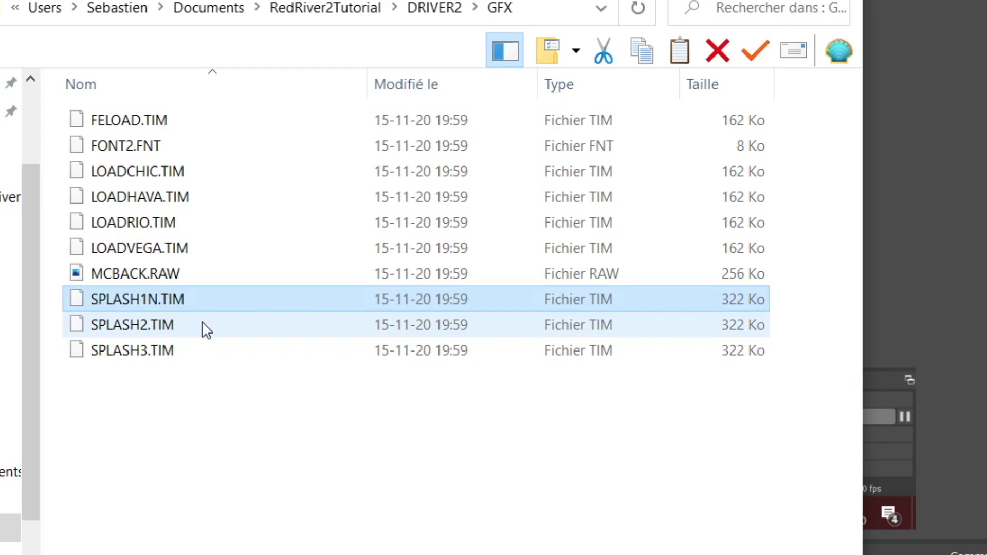
click(425, 16)
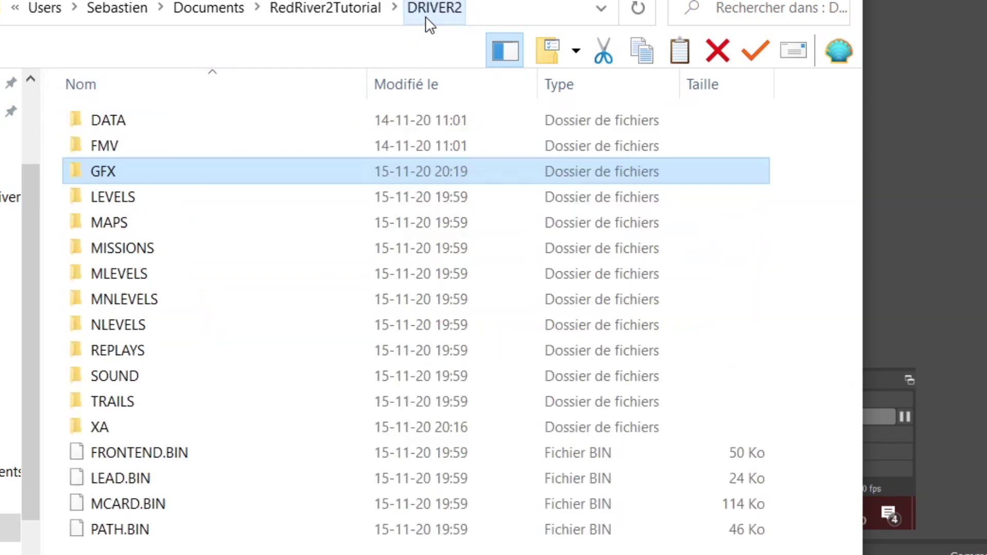